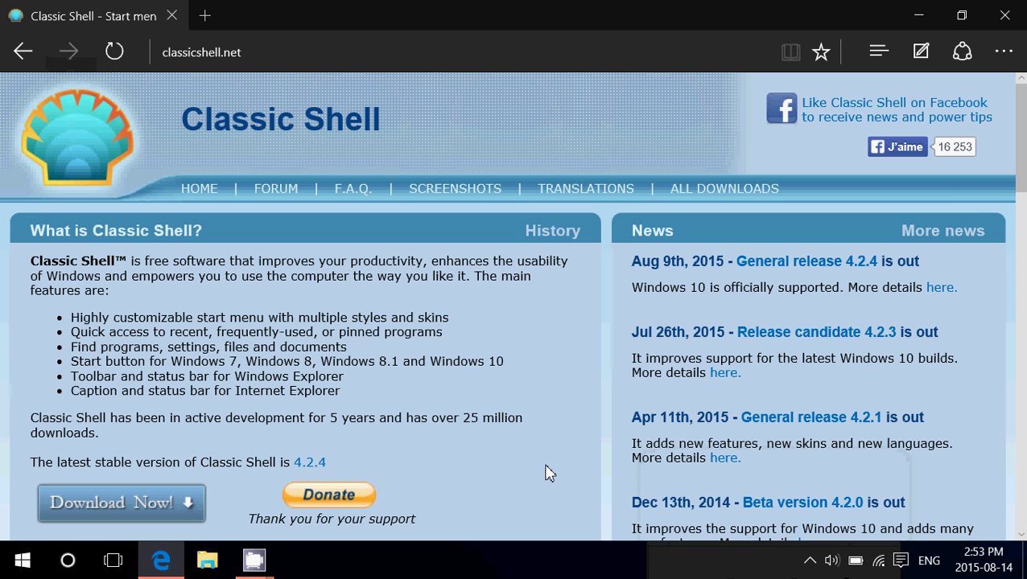
Minimize Edge to reveal the desktop and open the Windows 7-style Classic Shell start menu
{"action": "left_click", "coordinate": [926, 20]}
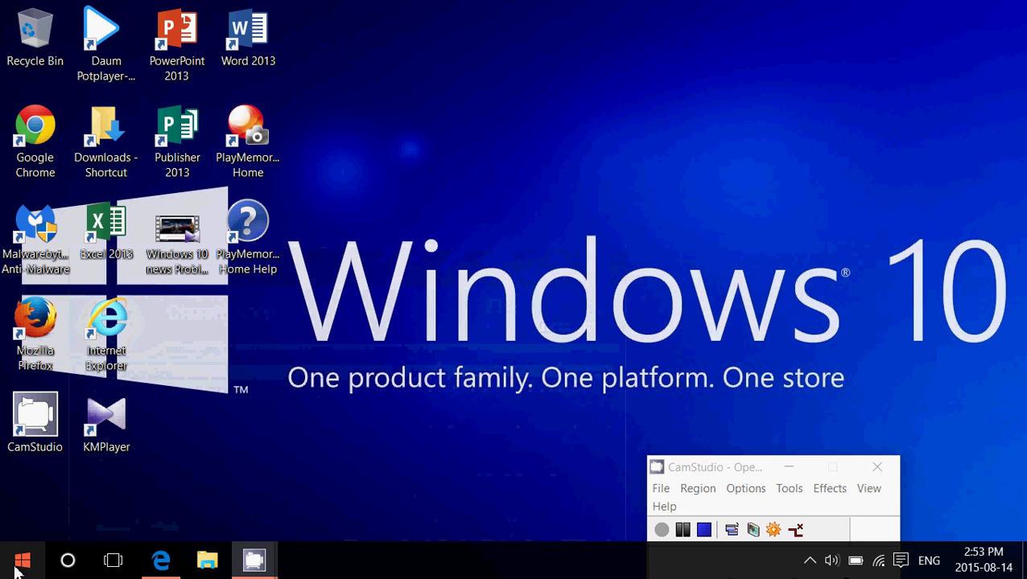
{"action": "left_click", "coordinate": [18, 567]}
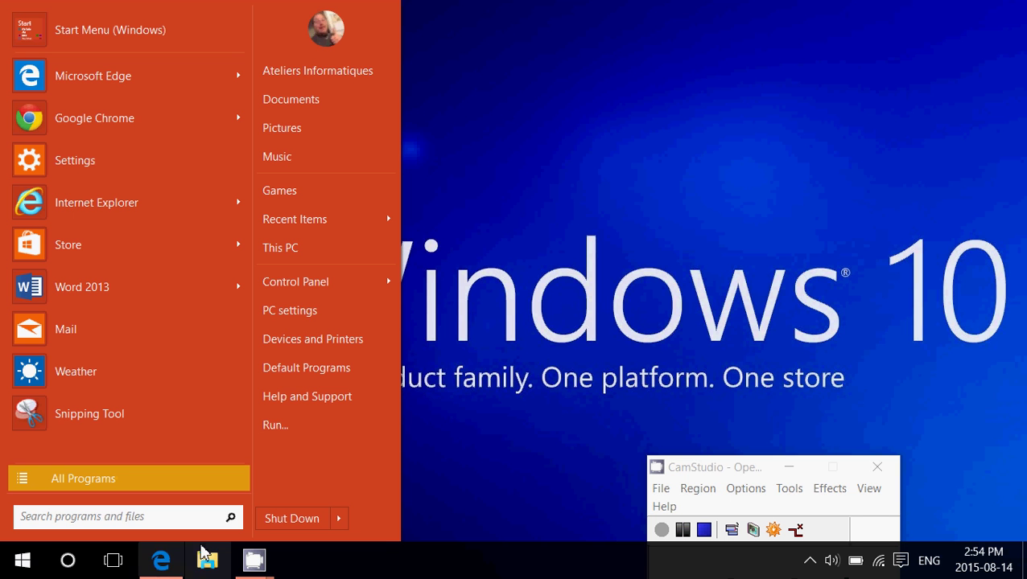
Restore the classicshell.net page in Edge and copy its URL to the clipboard
{"action": "left_click", "coordinate": [165, 568]}
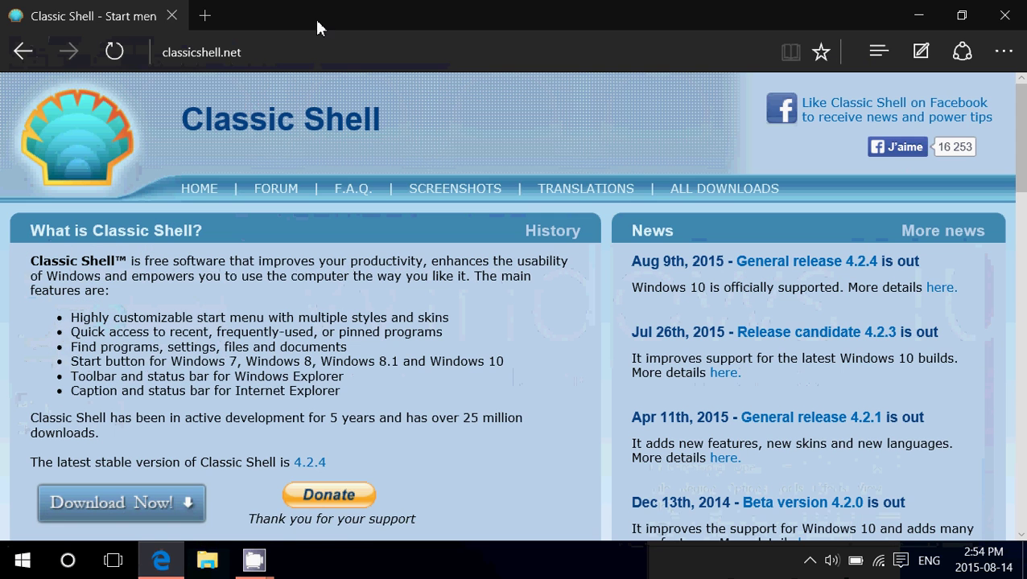
{"action": "left_click", "coordinate": [319, 52]}
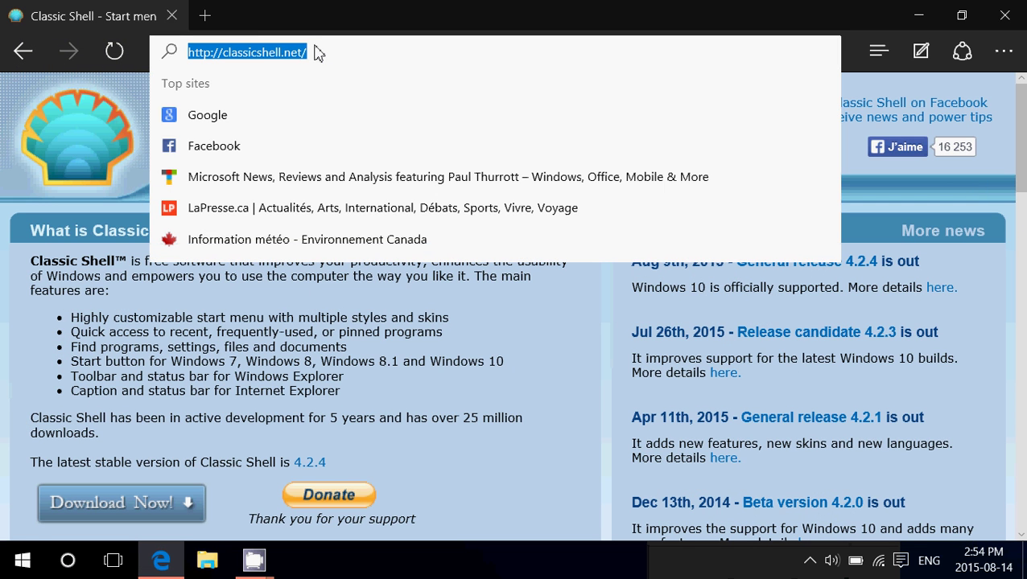
{"action": "right_click", "coordinate": [320, 53]}
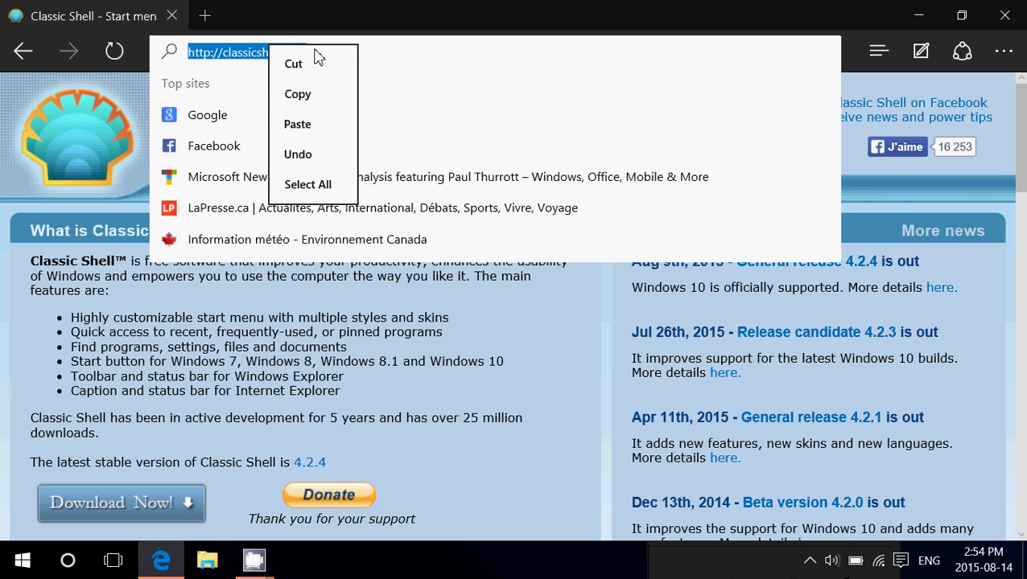
{"action": "left_click", "coordinate": [316, 102]}
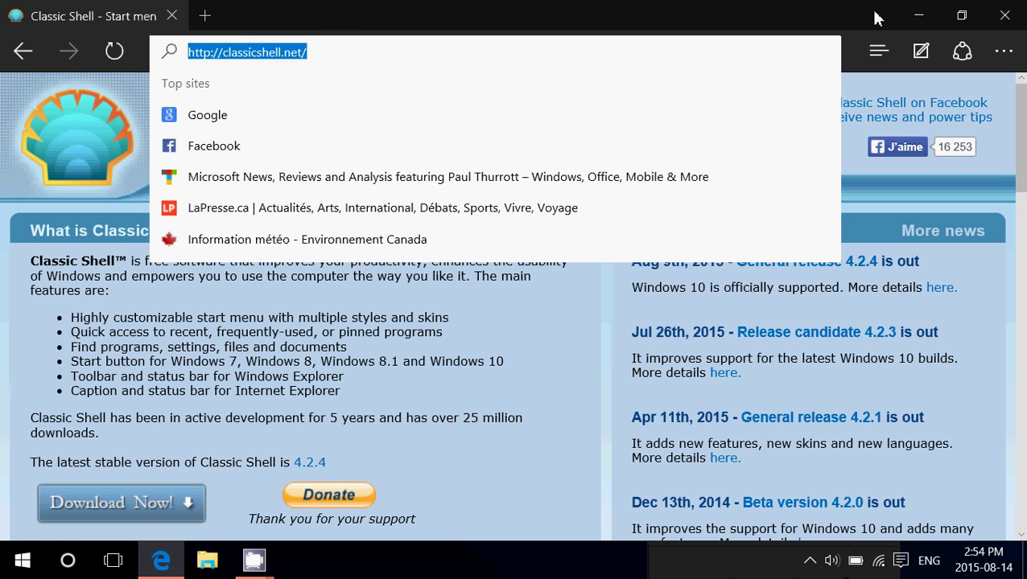
{"action": "left_click", "coordinate": [605, 326]}
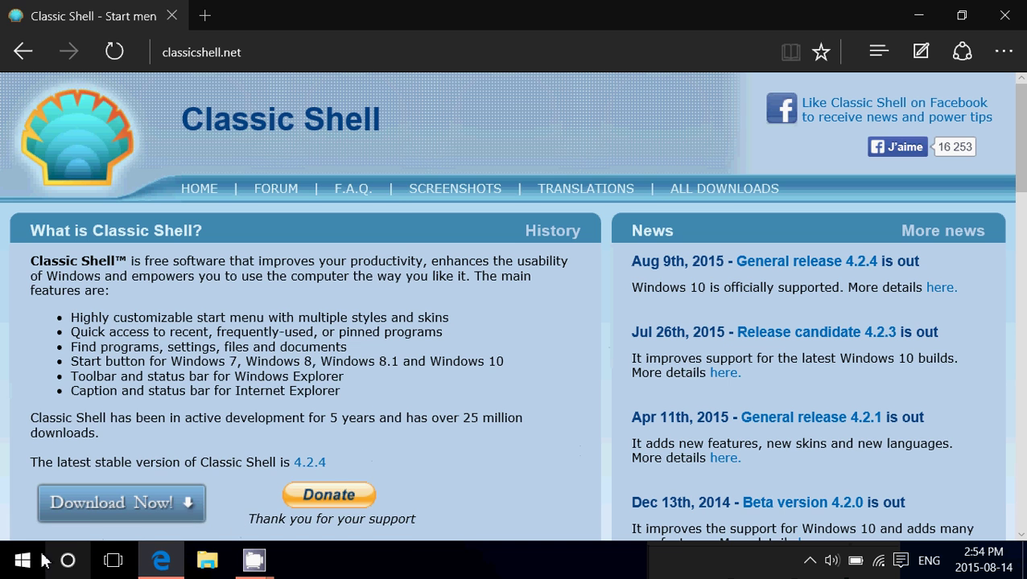
Open the Classic Shell start menu over Edge and expand the Shut Down options
{"action": "left_click", "coordinate": [22, 561]}
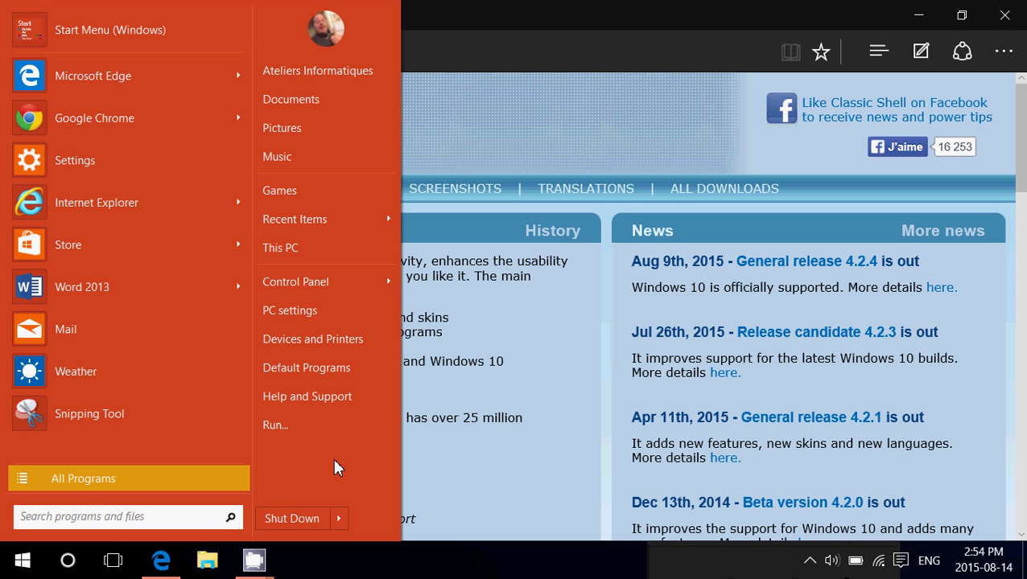
{"action": "left_click", "coordinate": [339, 519]}
Search the start menu for 'classic' and open Classic Explorer 4.2.4 Settings
{"action": "left_click", "coordinate": [133, 519]}
{"action": "type", "text": "cl"}
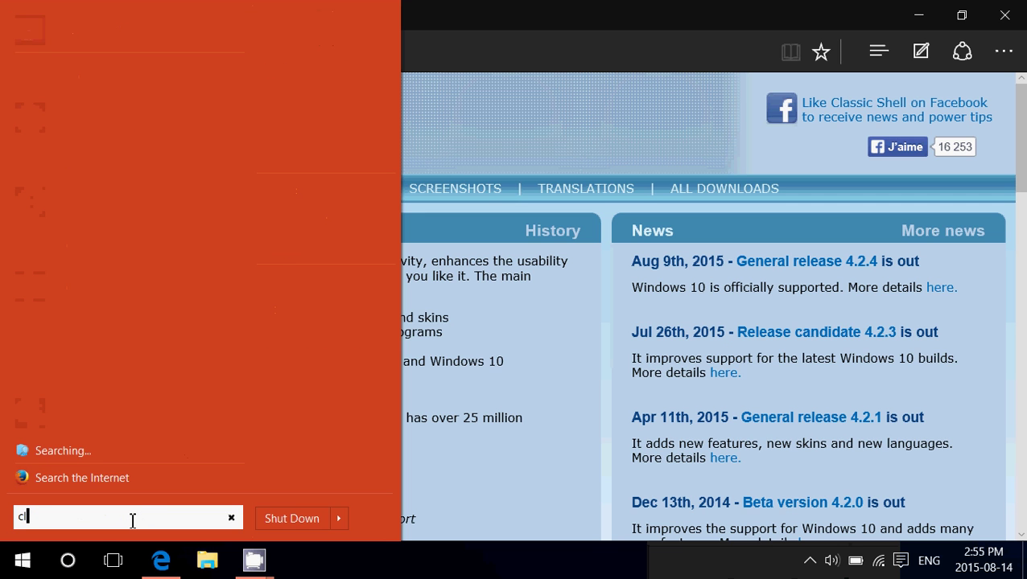
{"action": "type", "text": "ssic"}
{"action": "key", "text": "BackSpace"}
{"action": "key", "text": "BackSpace"}
{"action": "key", "text": "BackSpace"}
{"action": "key", "text": "BackSpace"}
{"action": "type", "text": "assic"}
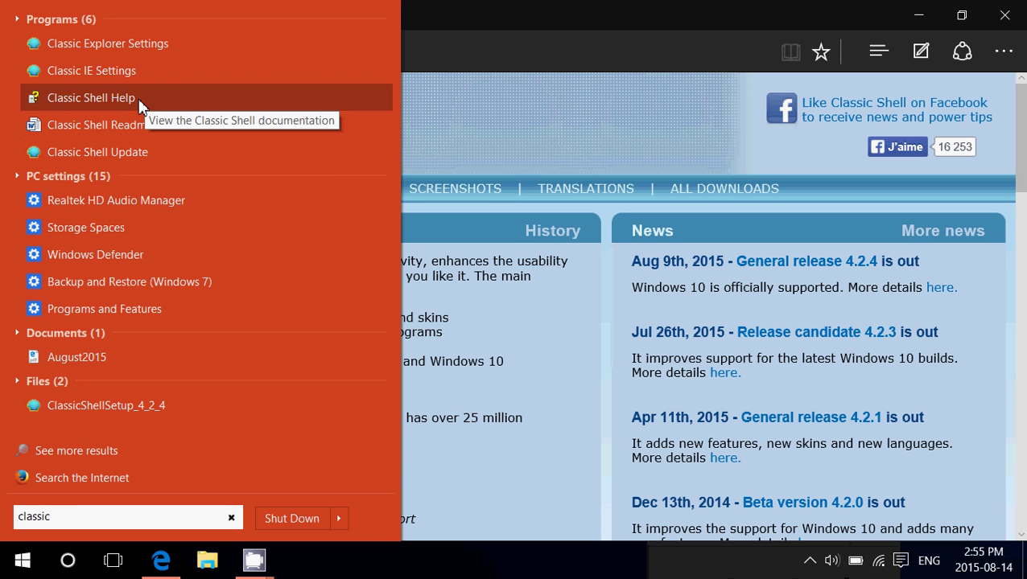
{"action": "left_click", "coordinate": [151, 45]}
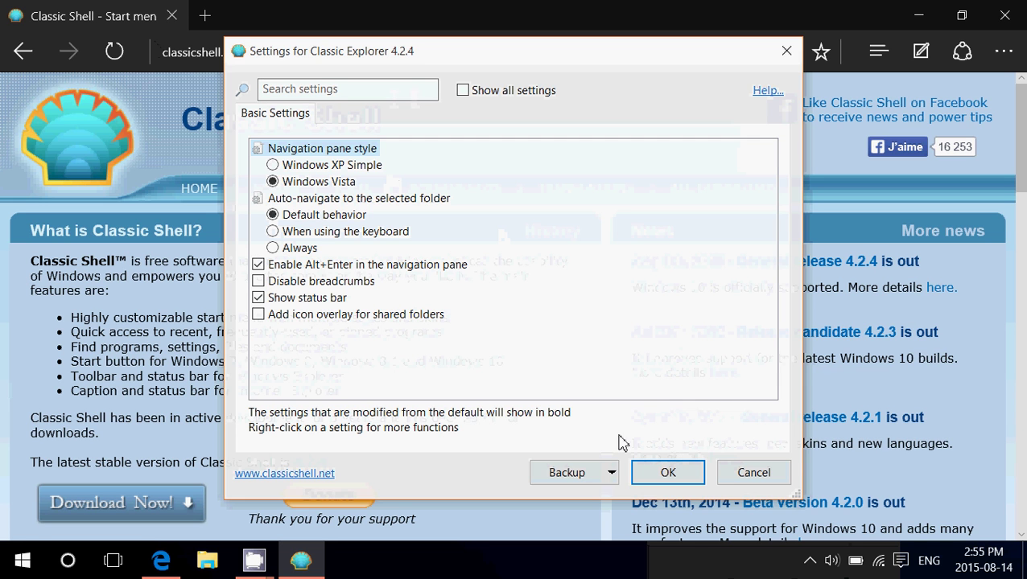
Cancel the Classic Explorer settings dialog without saving any changes
{"action": "left_click", "coordinate": [754, 474]}
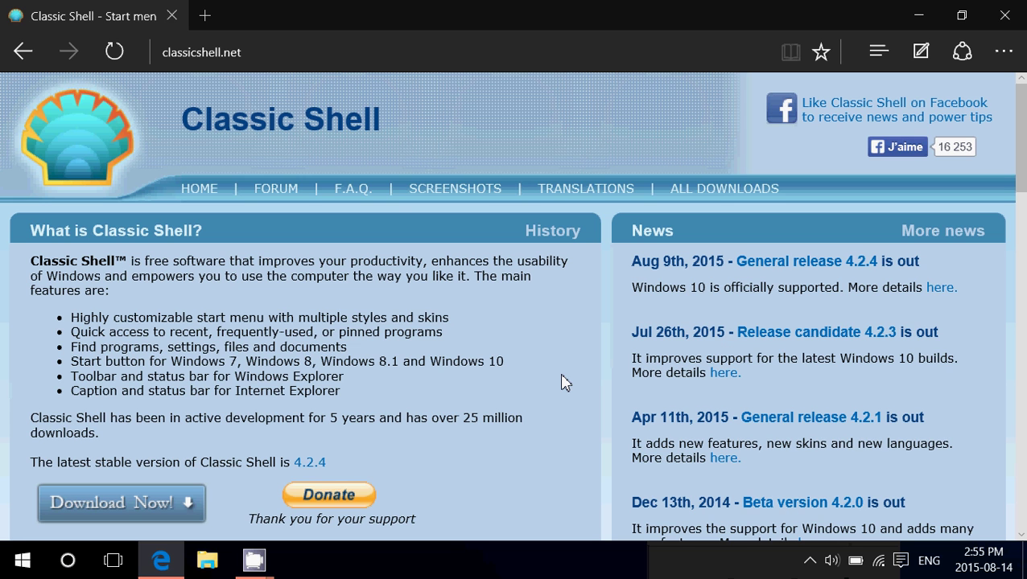
{"action": "left_click", "coordinate": [14, 567]}
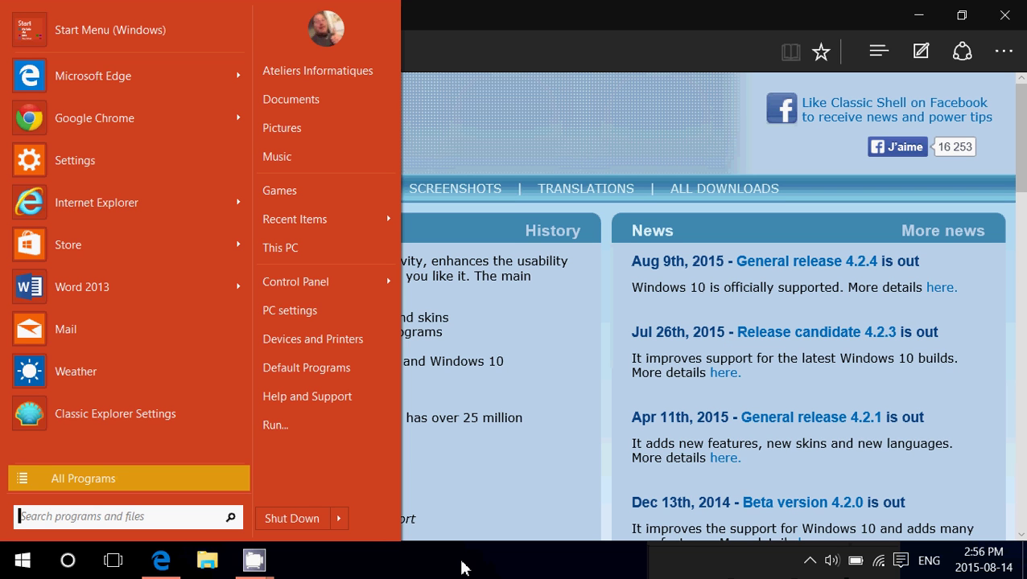
{"action": "left_click", "coordinate": [260, 563]}
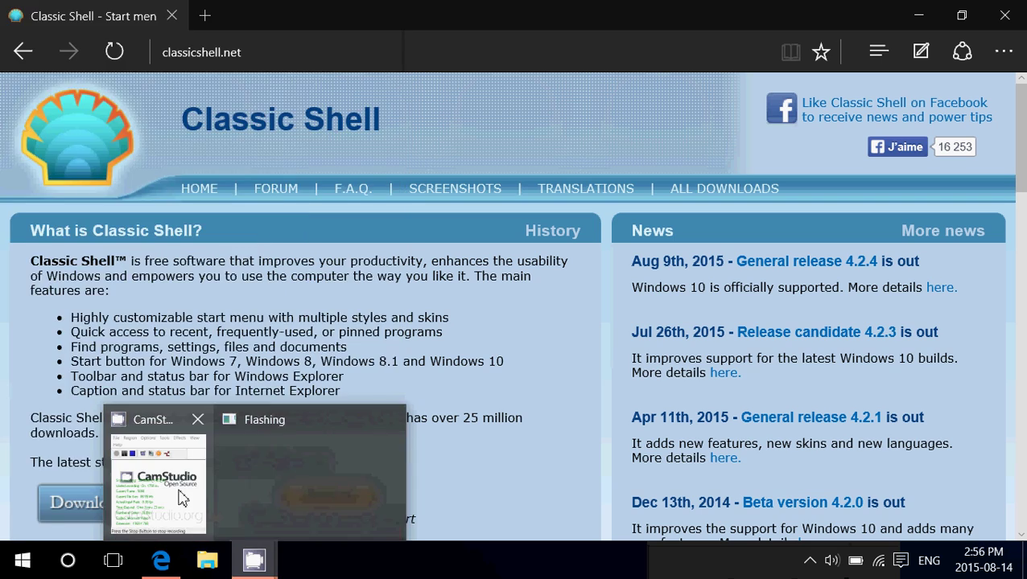